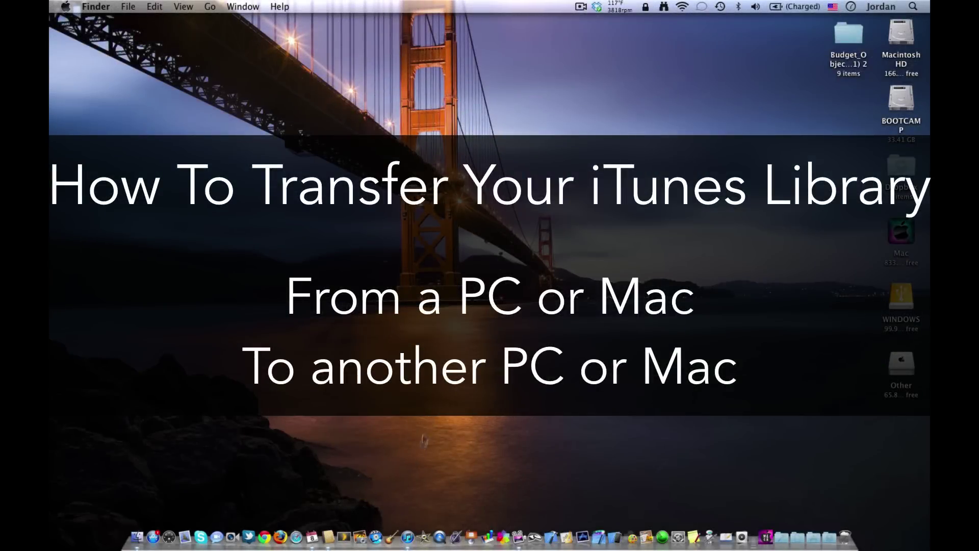
- Open iTunes and display its Advanced preferences
left_click(410, 531)
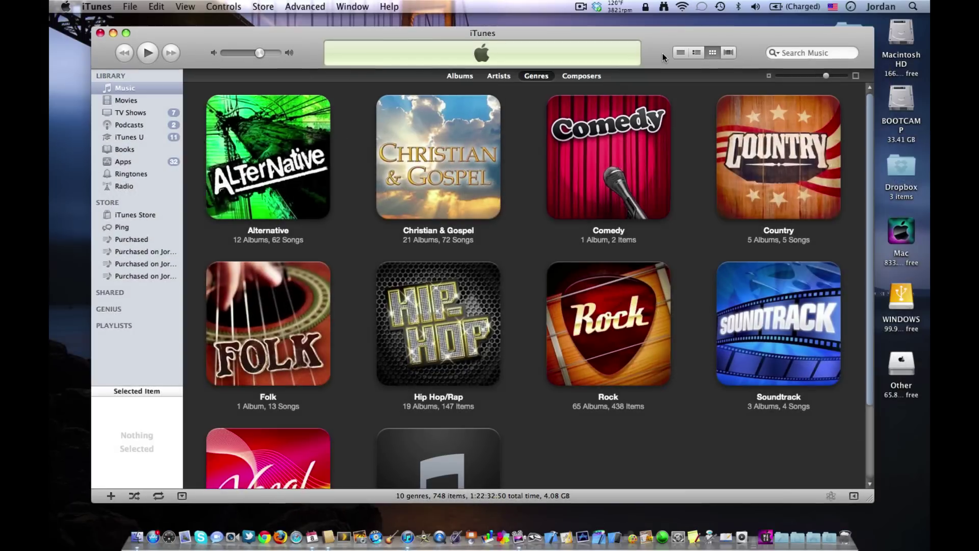
left_click_drag(320, 44, 302, 48)
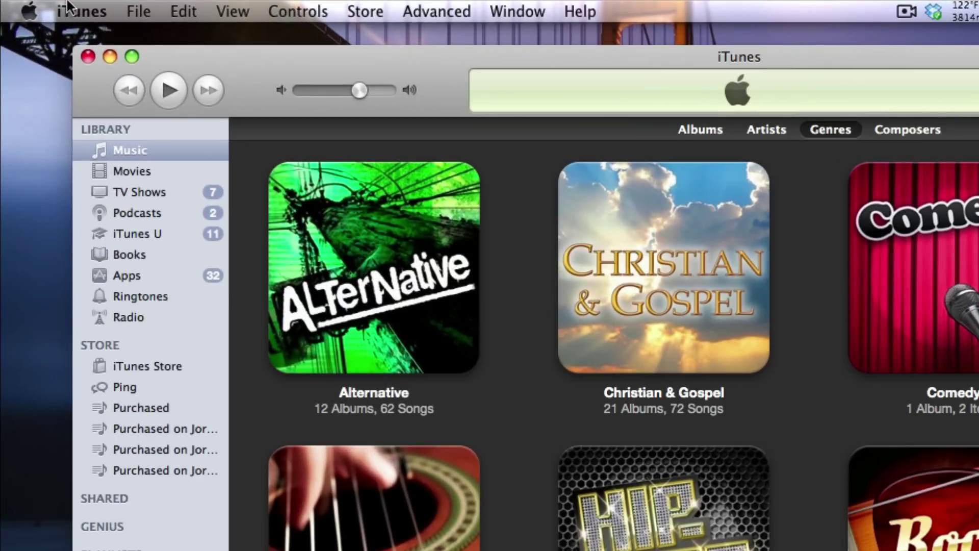
left_click(67, 7)
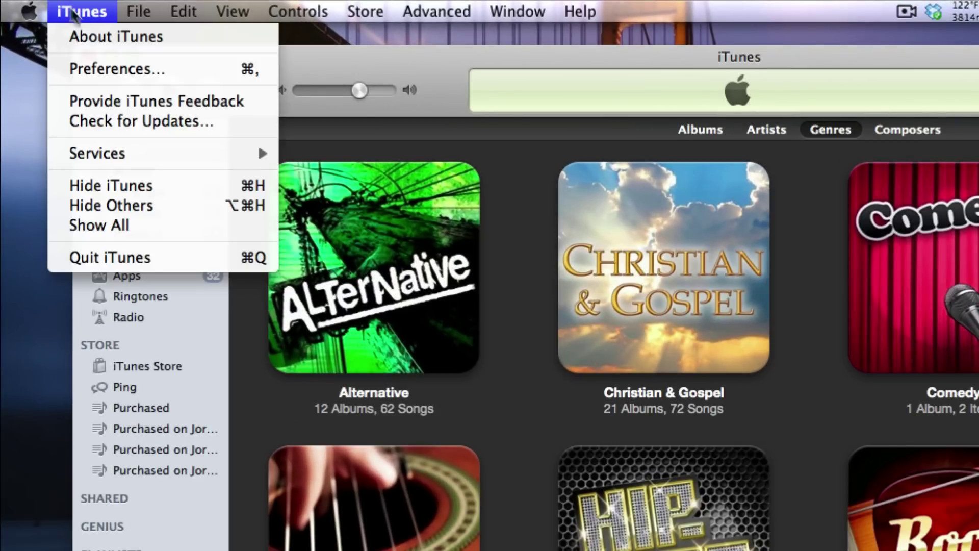
left_click(112, 66)
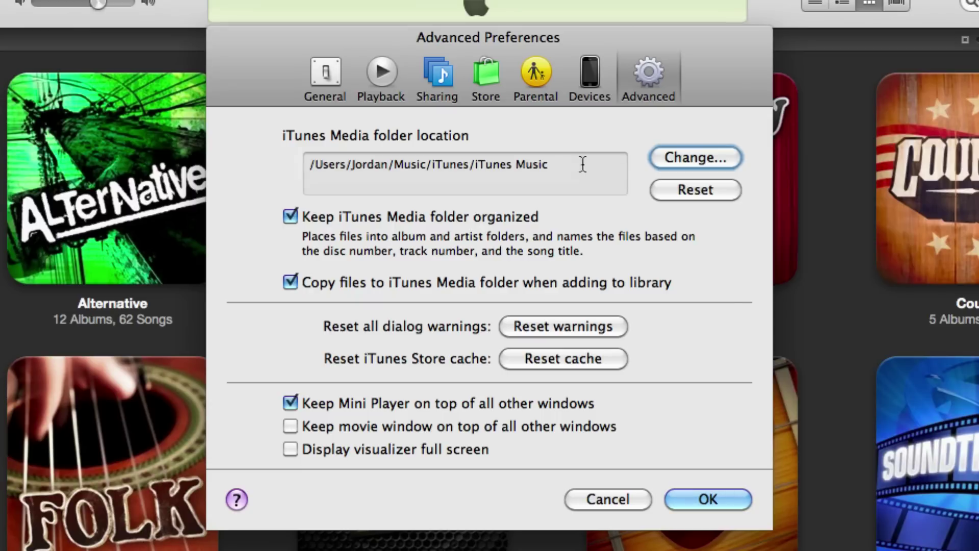
- Check the iTunes Media folder location path in the Advanced preferences, closing the preferences when done
left_click_drag(549, 164, 308, 164)
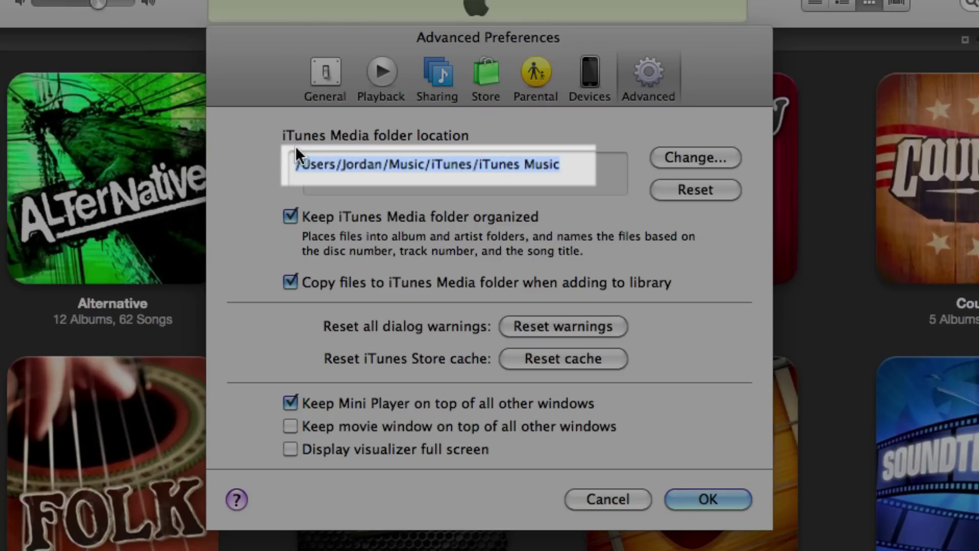
left_click(600, 176)
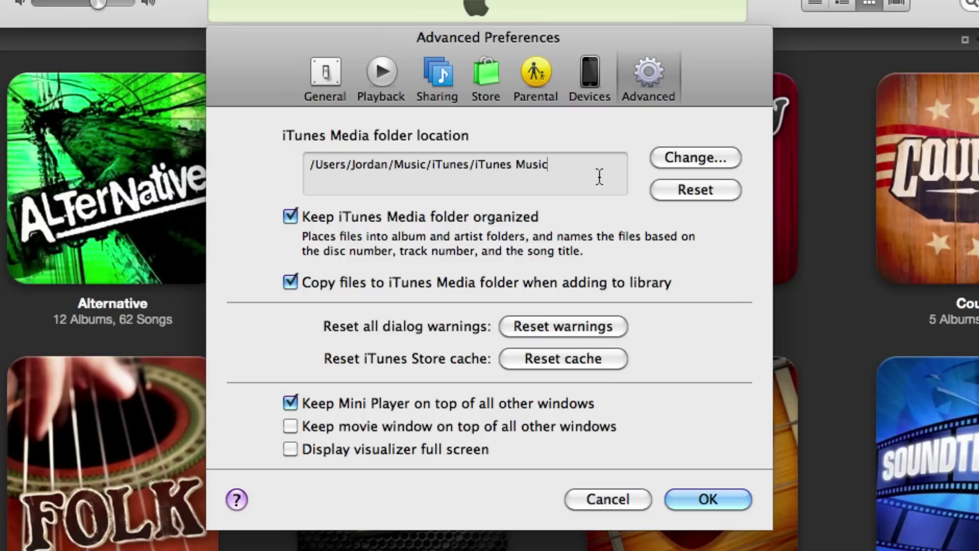
key("super+a")
left_click(317, 164)
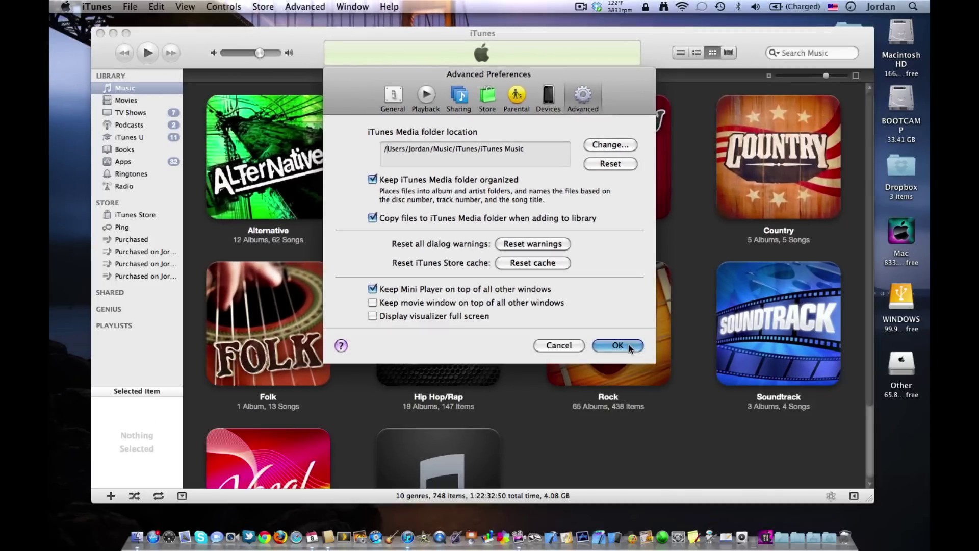
left_click(748, 501)
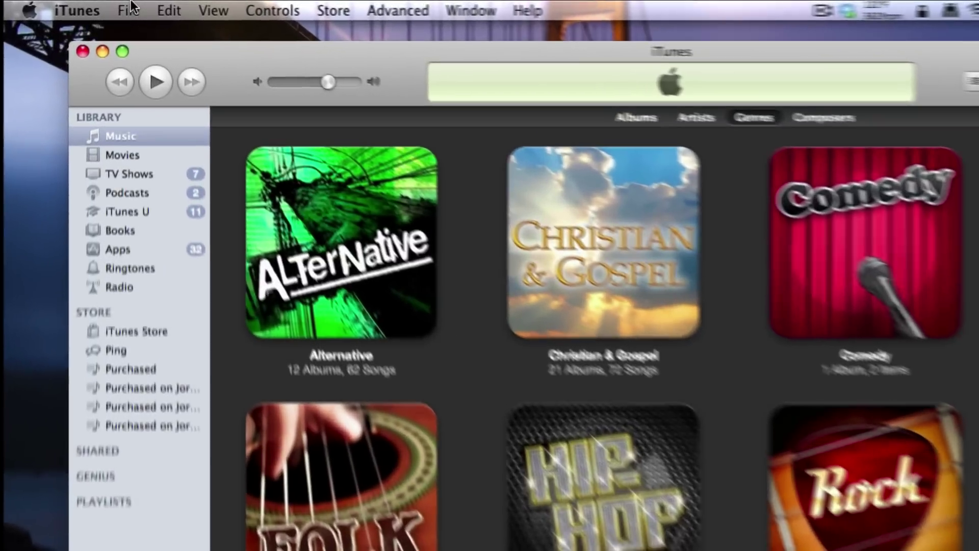
- Organize the iTunes library with both Consolidate files and Reorganize files in the folder "iTunes Music" enabled
left_click(130, 6)
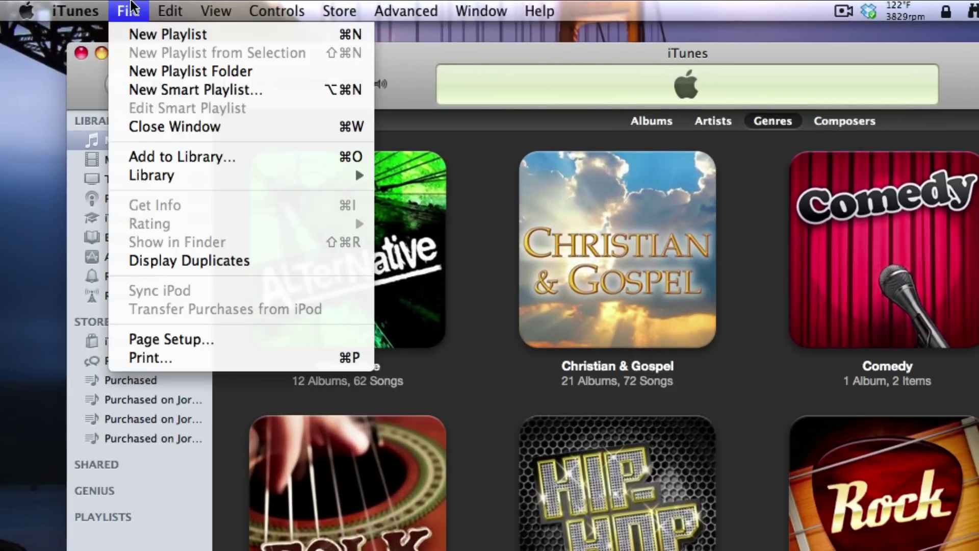
mouse_move(230, 177)
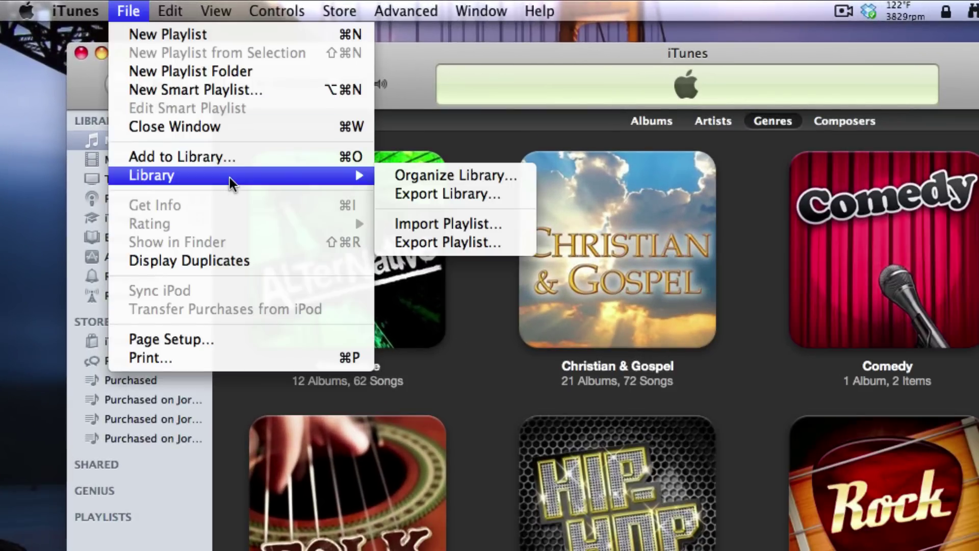
left_click(424, 175)
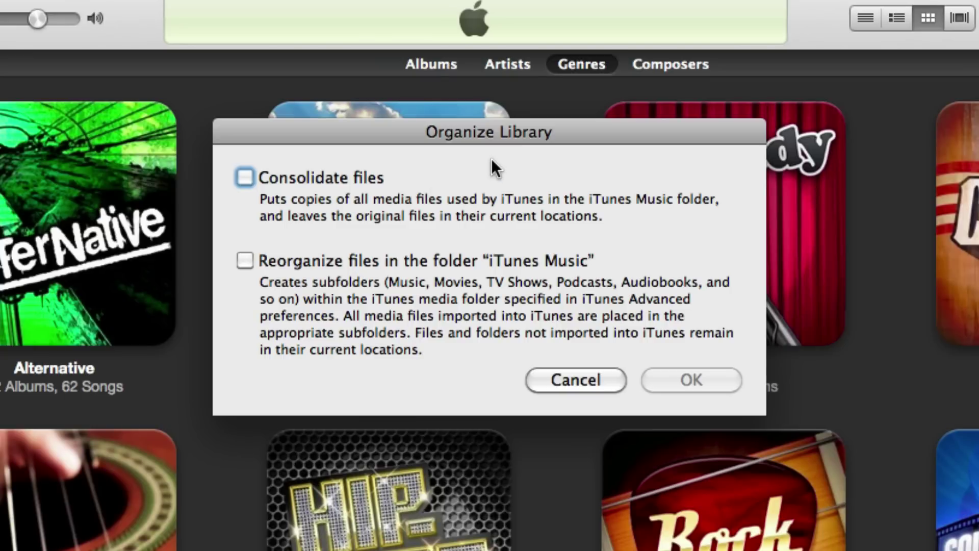
left_click(245, 177)
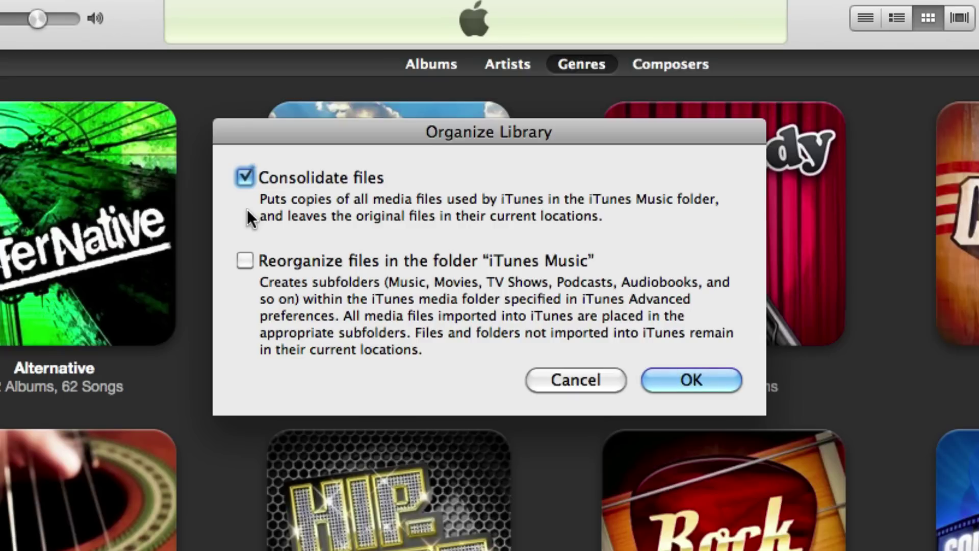
left_click(245, 261)
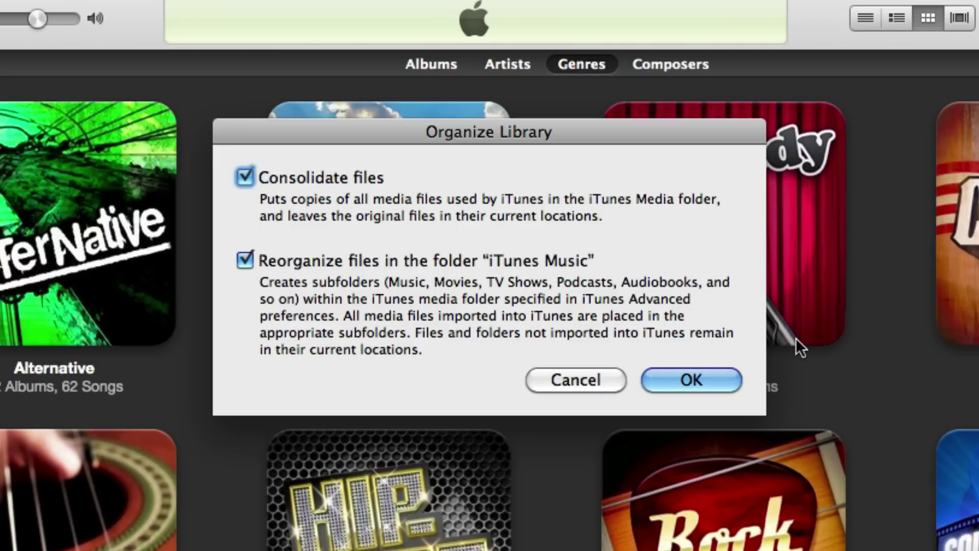
left_click(696, 381)
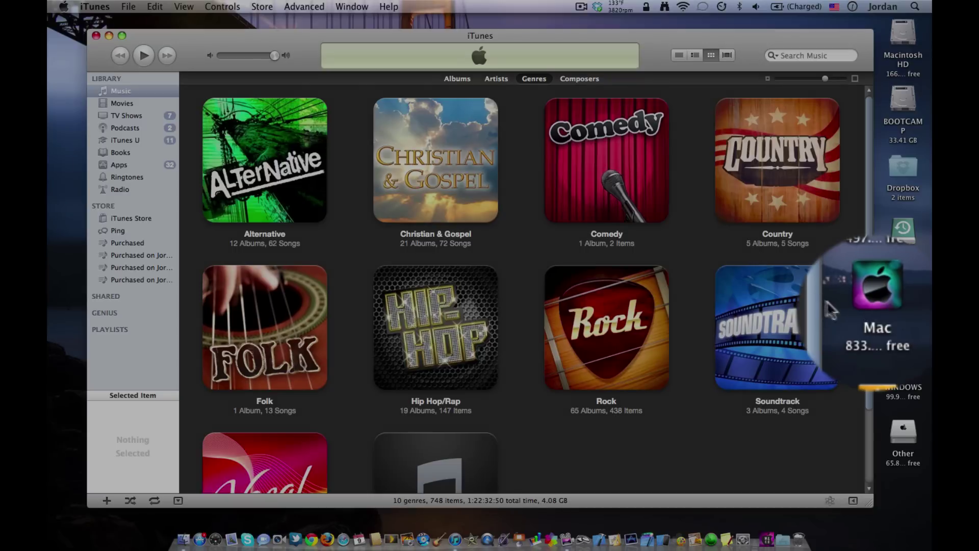
- Create a folder named iTunes inside the To iMac 21.5 folder on the Mac drive
double_click(874, 297)
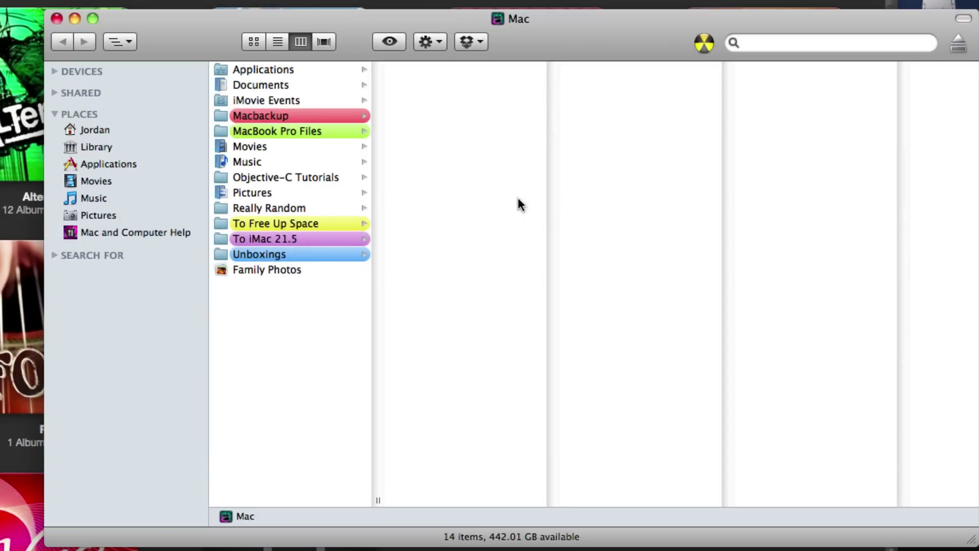
left_click(286, 239)
right_click(468, 214)
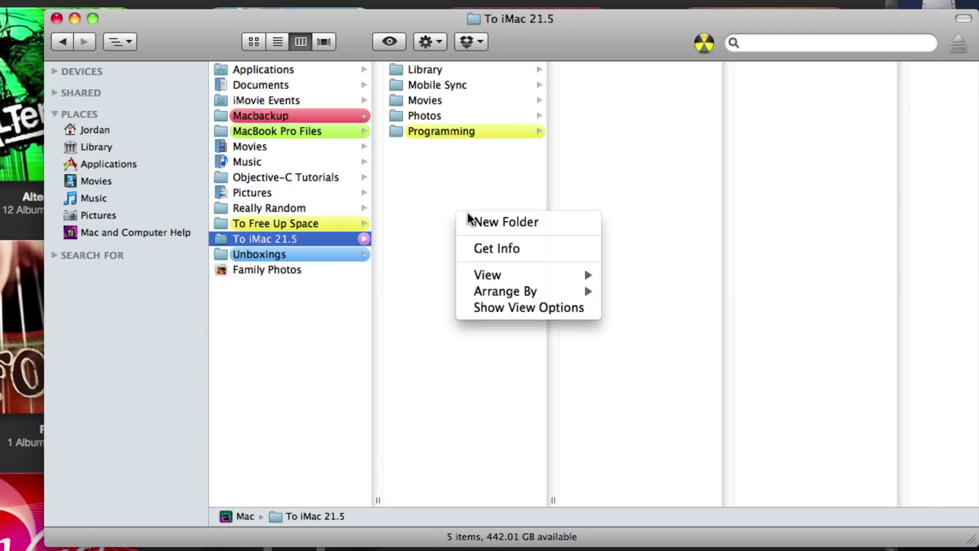
left_click(476, 226)
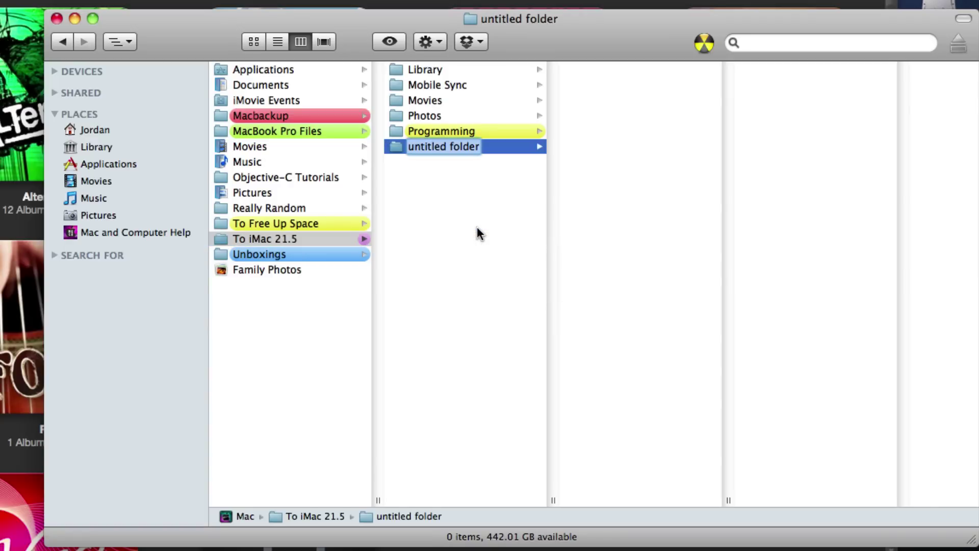
type("iTunes")
key("Return")
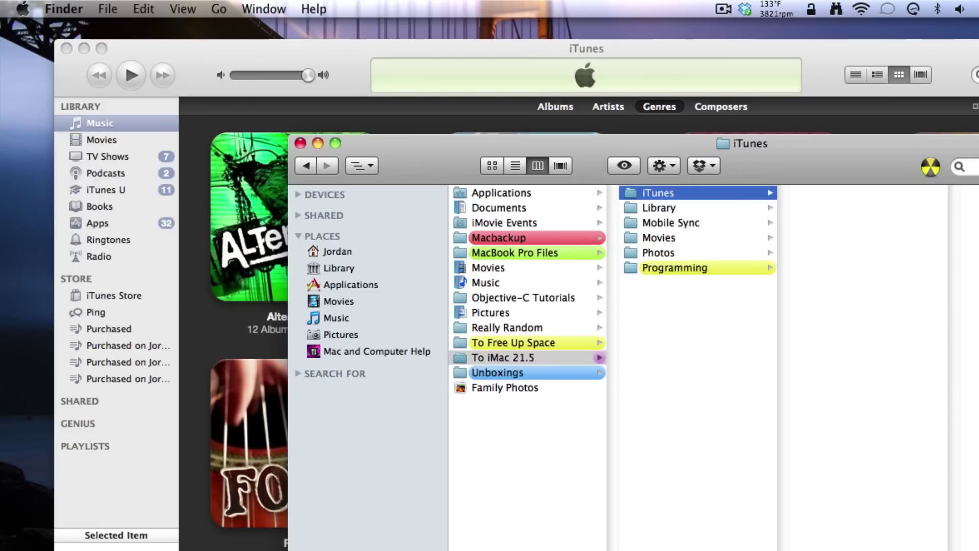
- Open a second Finder window showing the iTunes folder inside the home folder's Music folder
left_click(109, 10)
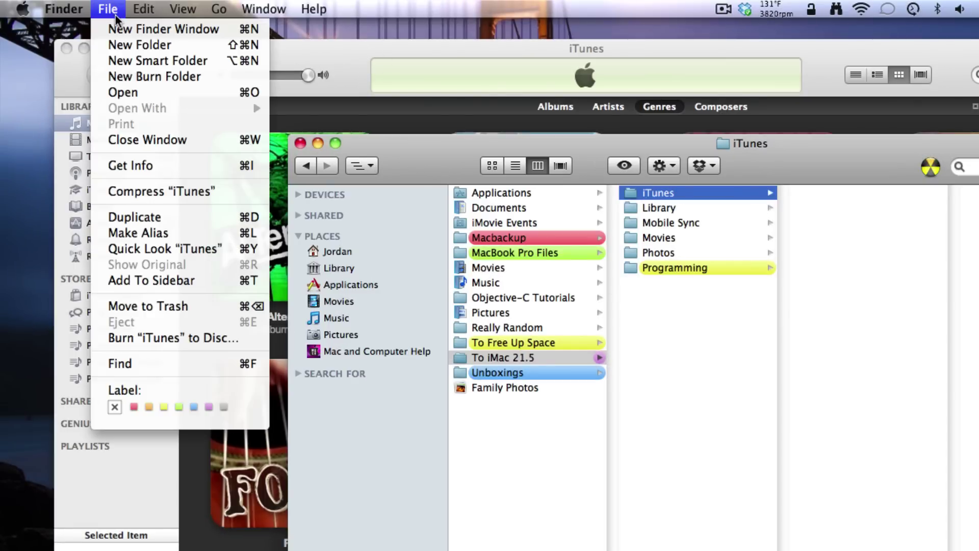
left_click(134, 29)
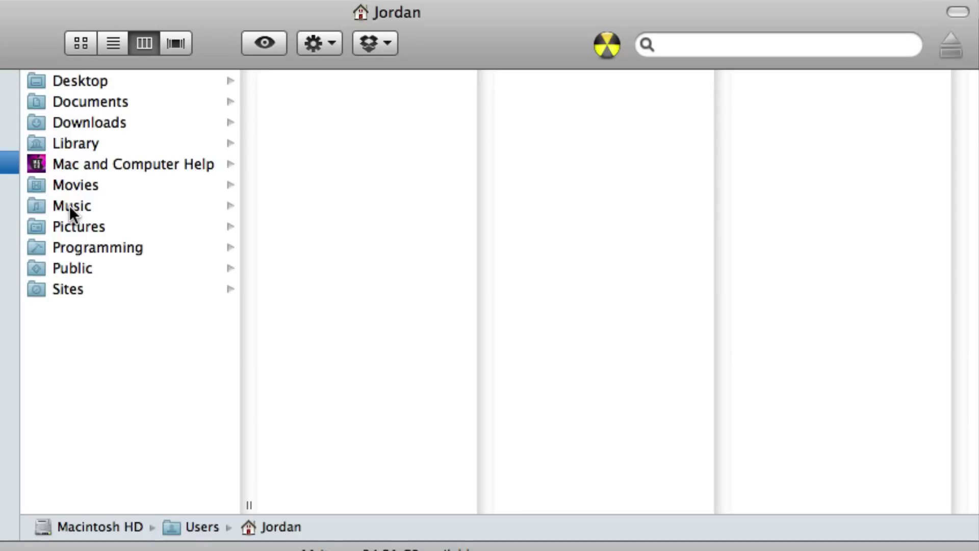
left_click(252, 228)
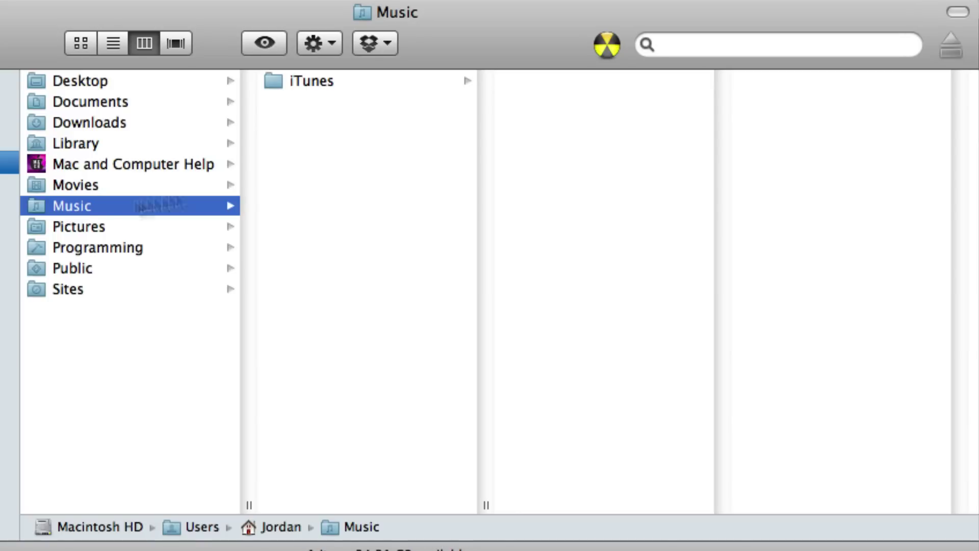
left_click(326, 81)
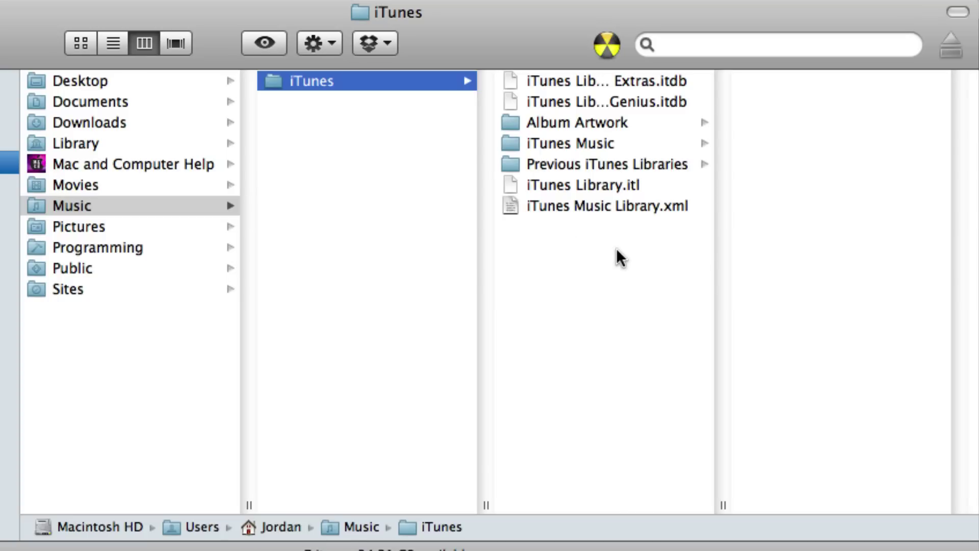
- Examine the library files, the media subfolders in iTunes Music and the contents of Previous iTunes Libraries
left_click_drag(601, 289, 571, 76)
left_click(632, 363)
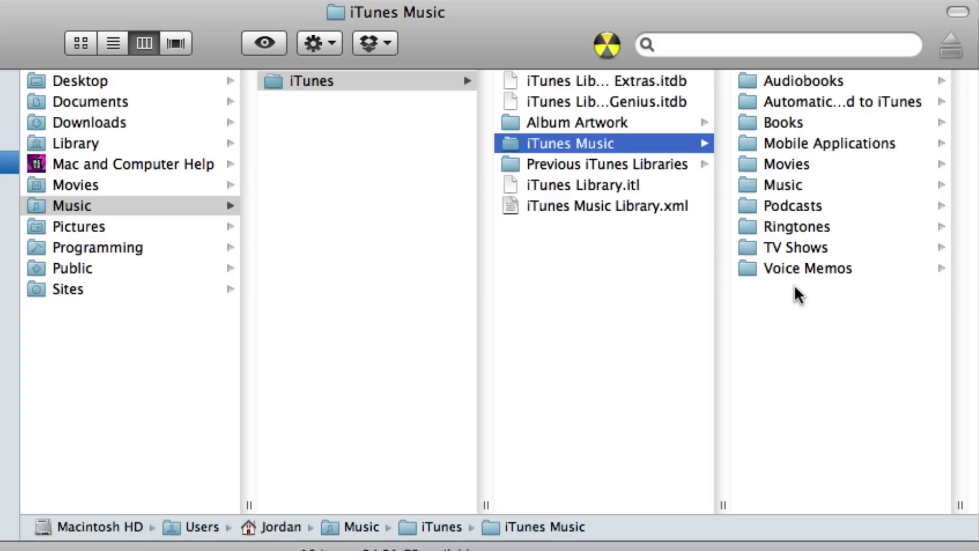
left_click_drag(795, 327, 780, 89)
left_click(848, 402)
left_click_drag(797, 372, 797, 84)
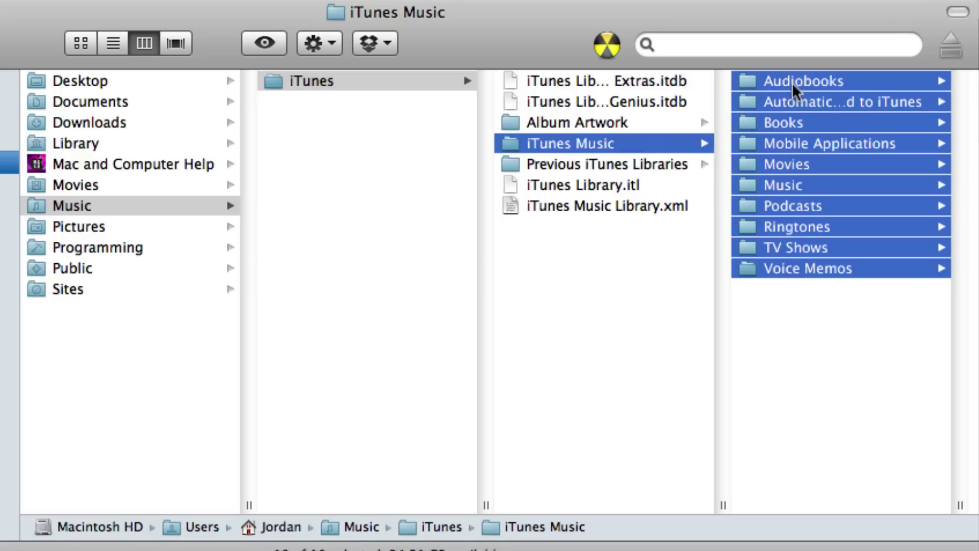
left_click(804, 437)
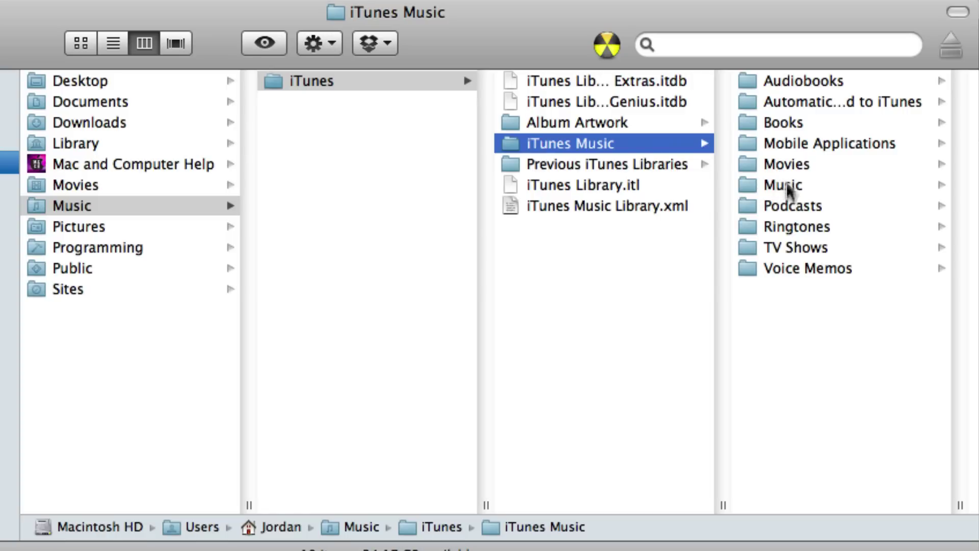
left_click_drag(813, 350, 812, 61)
left_click(790, 398)
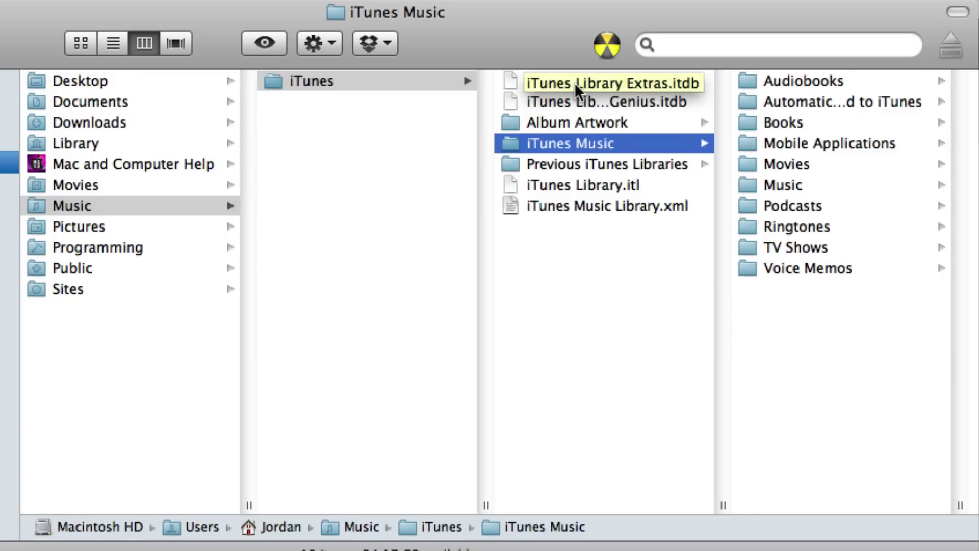
left_click(574, 82)
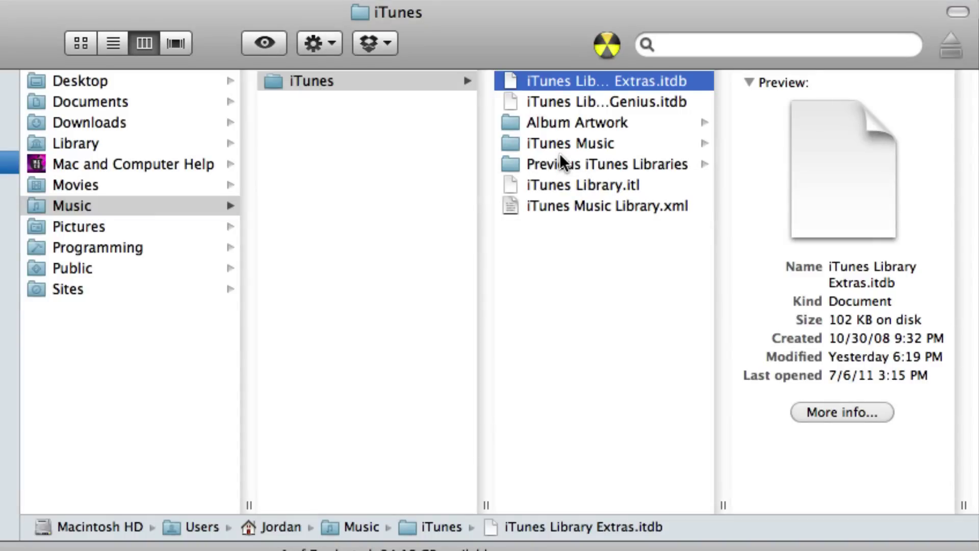
left_click(564, 166)
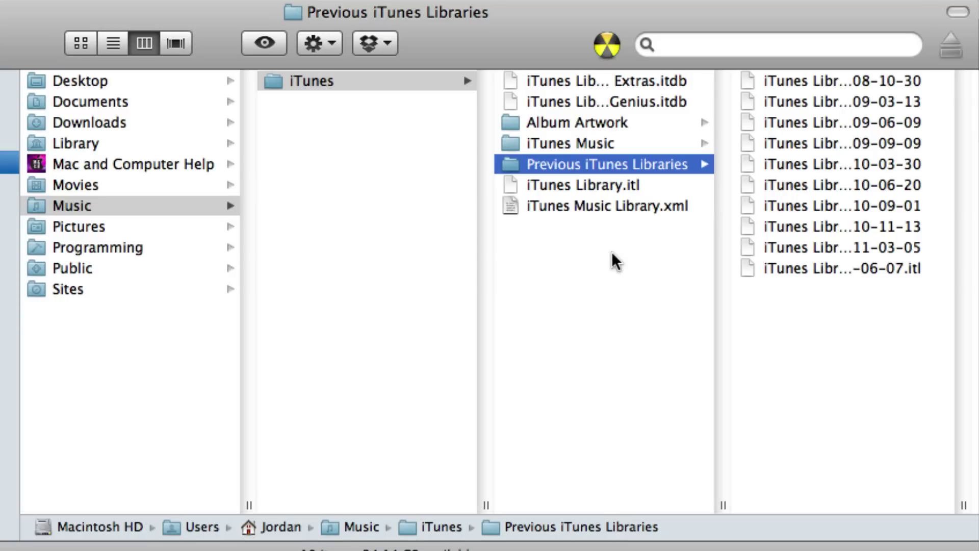
- Copy the Extras and Genius .itdb files, Album Artwork and iTunes Music into the iTunes folder on the Mac drive
left_click(553, 83)
left_click(554, 141, "shift")
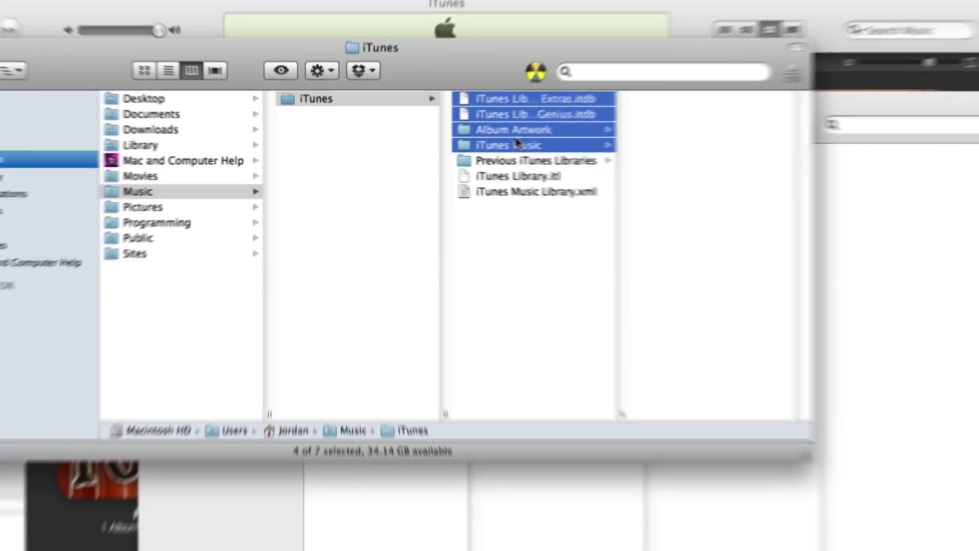
left_click_drag(517, 142, 652, 256)
left_click_drag(603, 135, 566, 193)
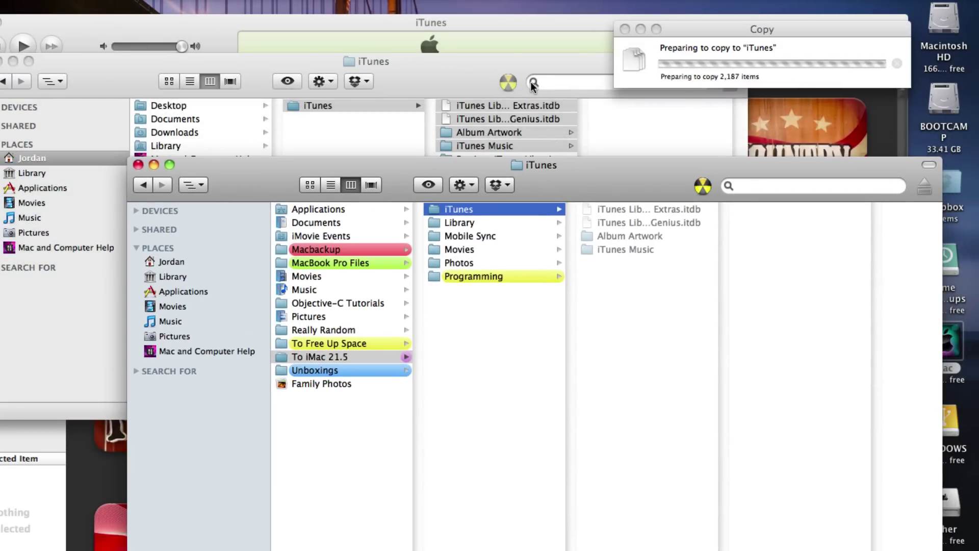
- Copy iTunes Library.itl and iTunes Music Library.xml into the iTunes folder on the Mac drive
left_click(473, 79)
left_click(497, 173)
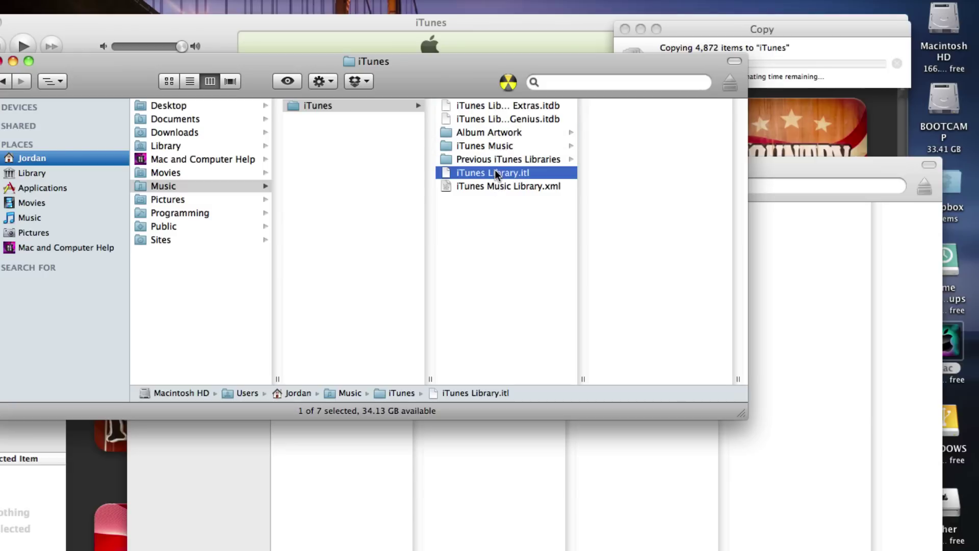
left_click(497, 187, "shift")
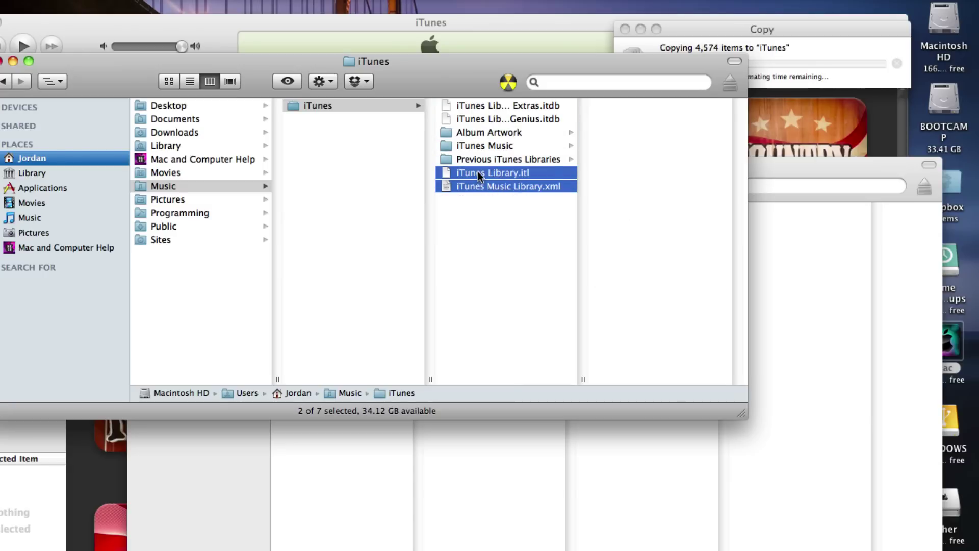
left_click_drag(482, 179, 623, 360)
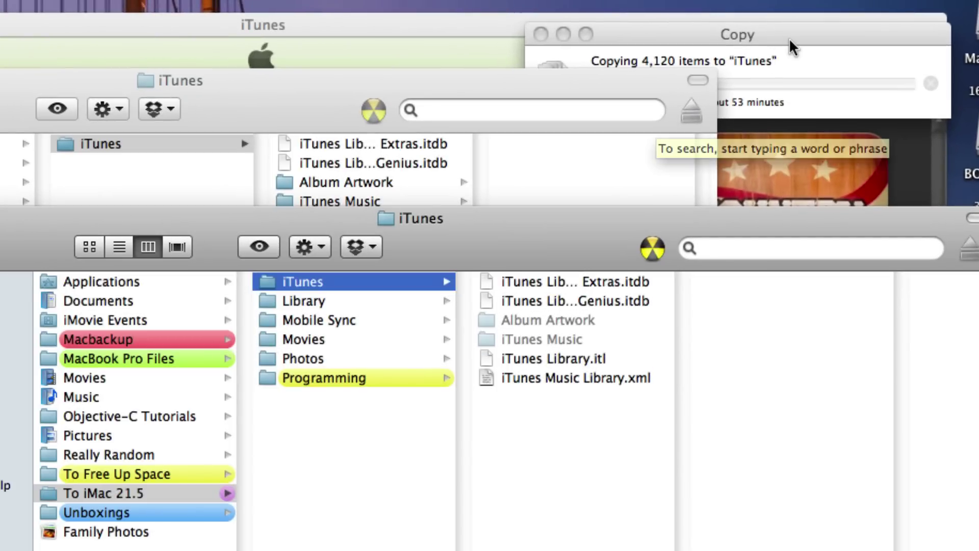
left_click(800, 30)
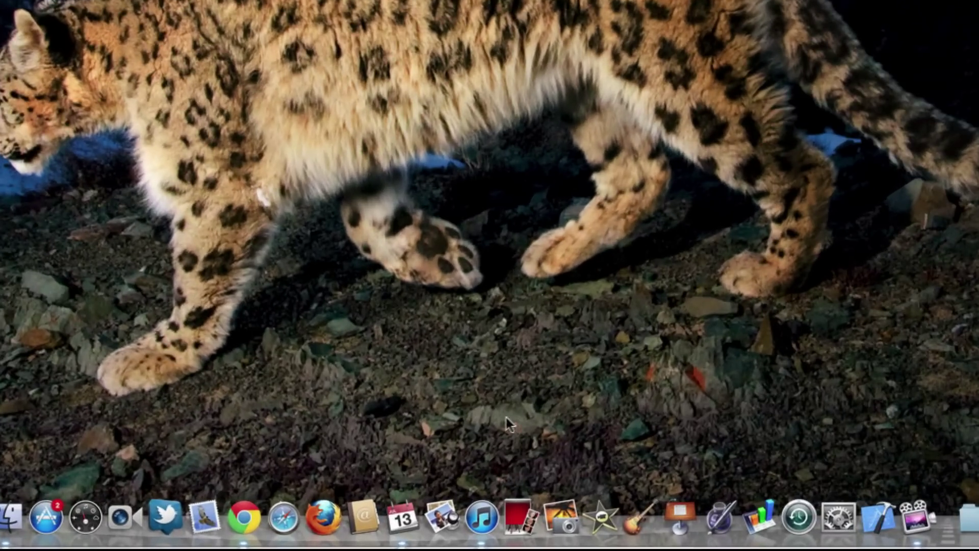
- Quit iTunes and open a Finder window showing the iTunes folder inside the home folder's Music folder
right_click(481, 517)
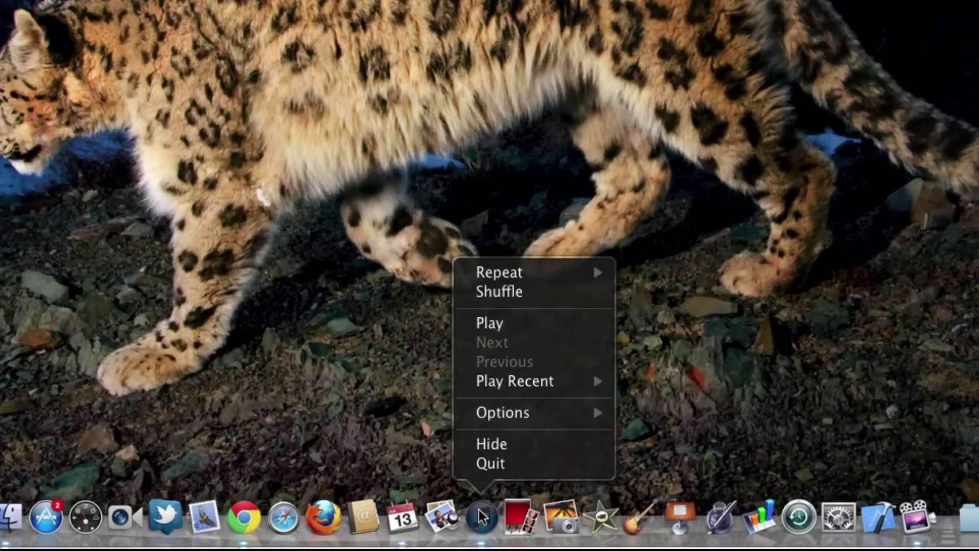
left_click(500, 463)
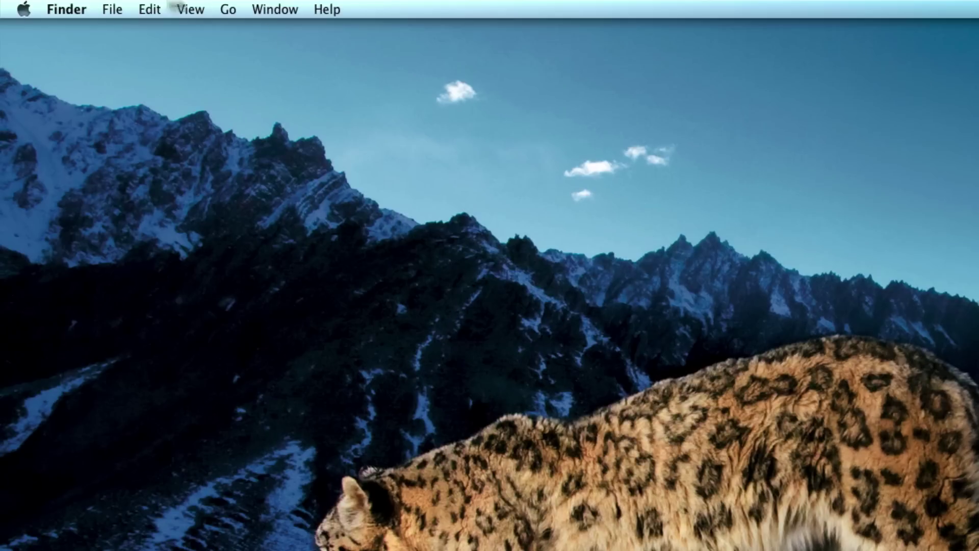
left_click(112, 9)
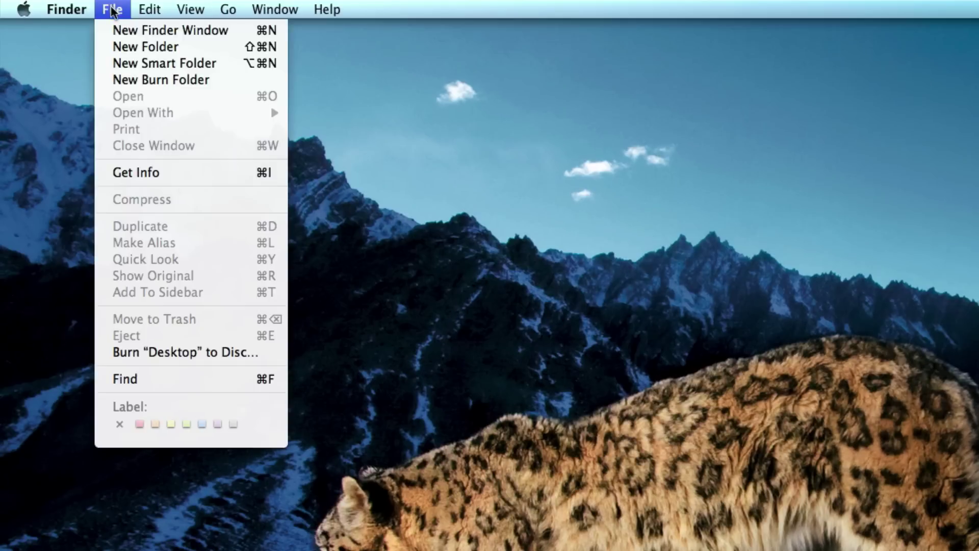
left_click(154, 33)
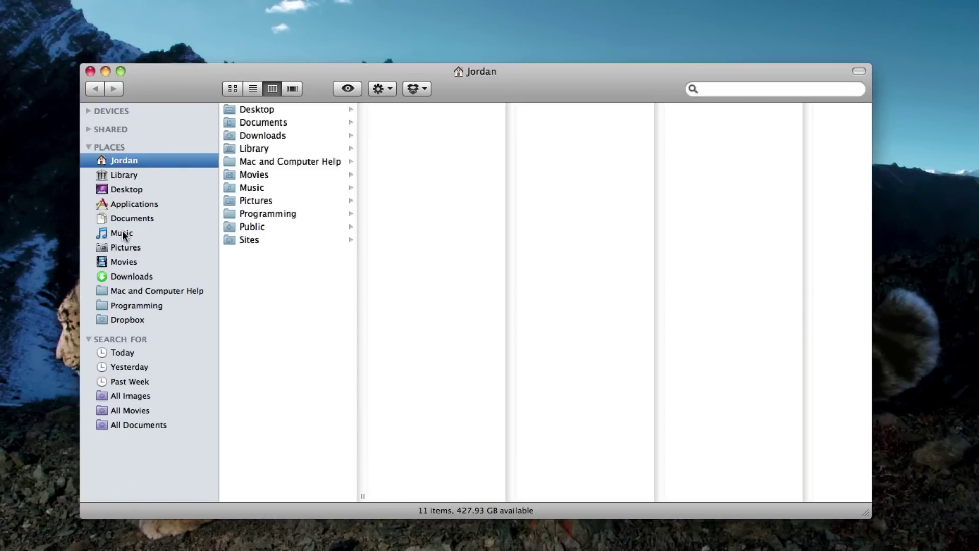
left_click(123, 233)
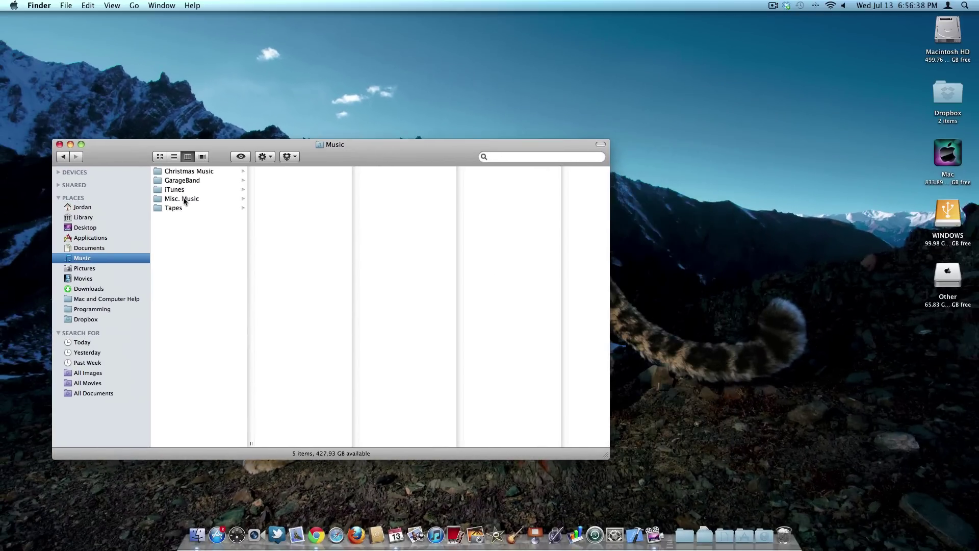
left_click(175, 192)
left_click_drag(374, 156, 310, 159)
- Open the Mac drive's To iMac 21.5 > iTunes folder in a second Finder window, with the first window's files still reachable
double_click(943, 164)
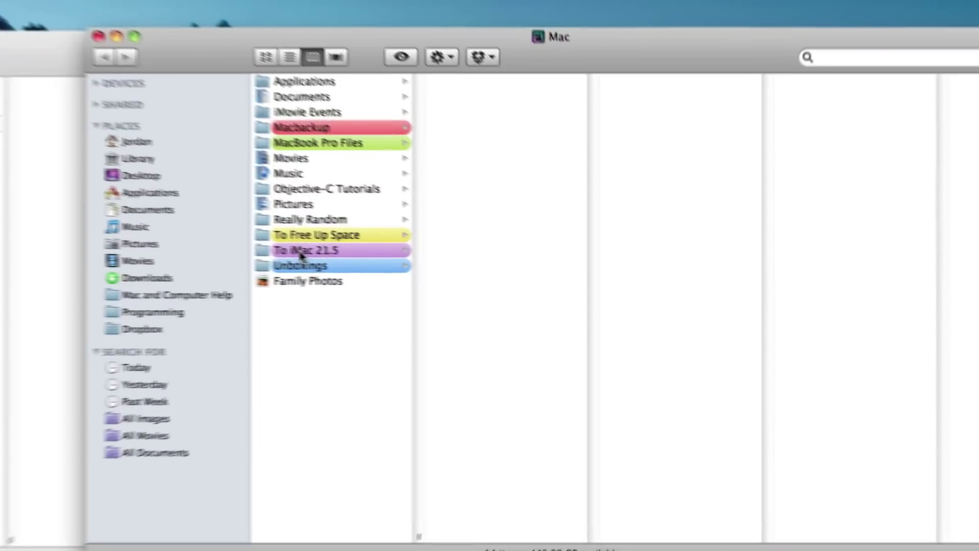
left_click(464, 276)
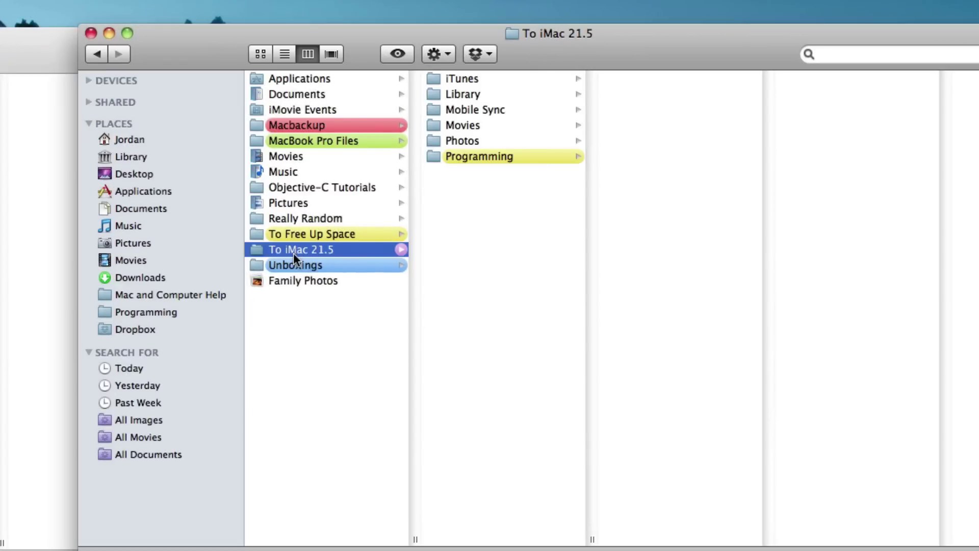
left_click(582, 174)
left_click_drag(597, 37, 800, 104)
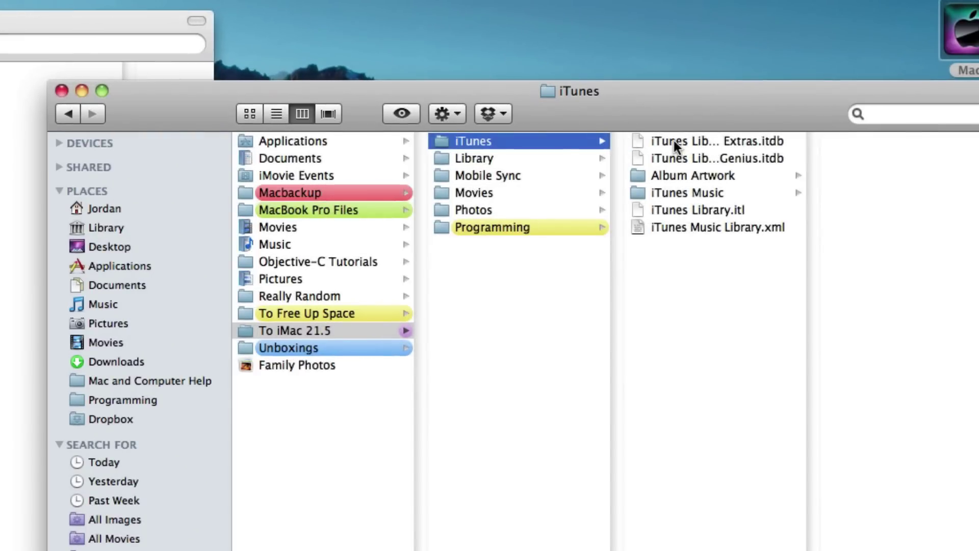
- Copy the Extras and Genius .itdb files and Album Artwork into the local iTunes folder, replacing all existing items
left_click(674, 139)
left_click(686, 175, "shift")
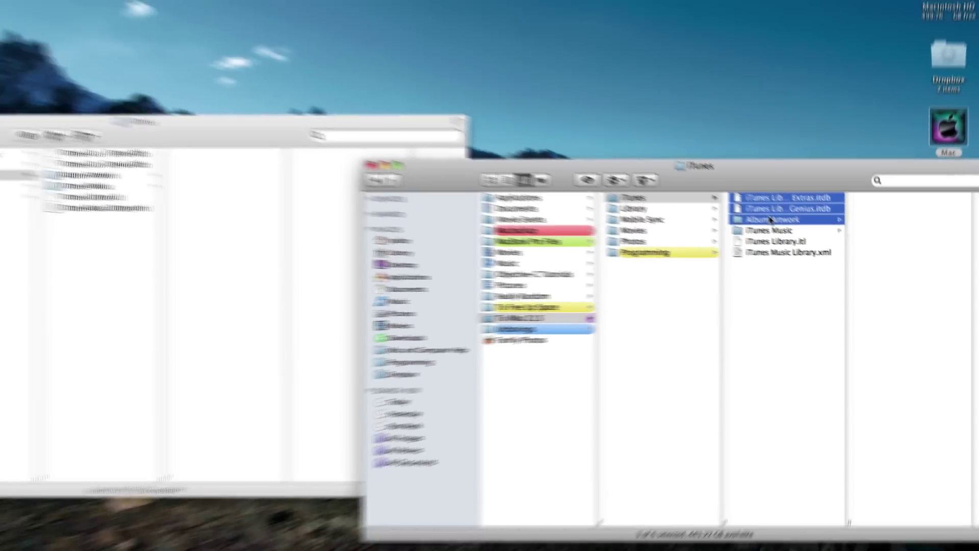
left_click_drag(800, 223, 185, 288)
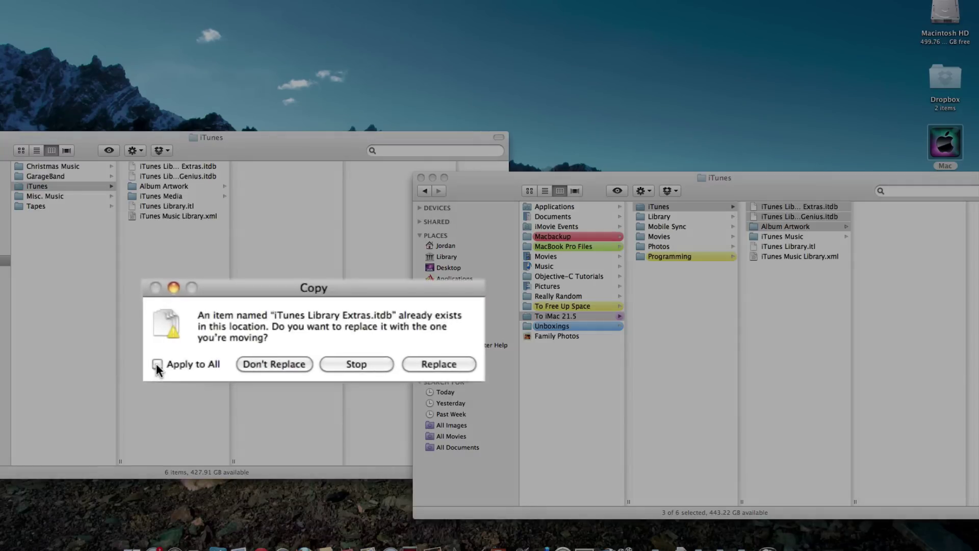
left_click(157, 364)
left_click(430, 363)
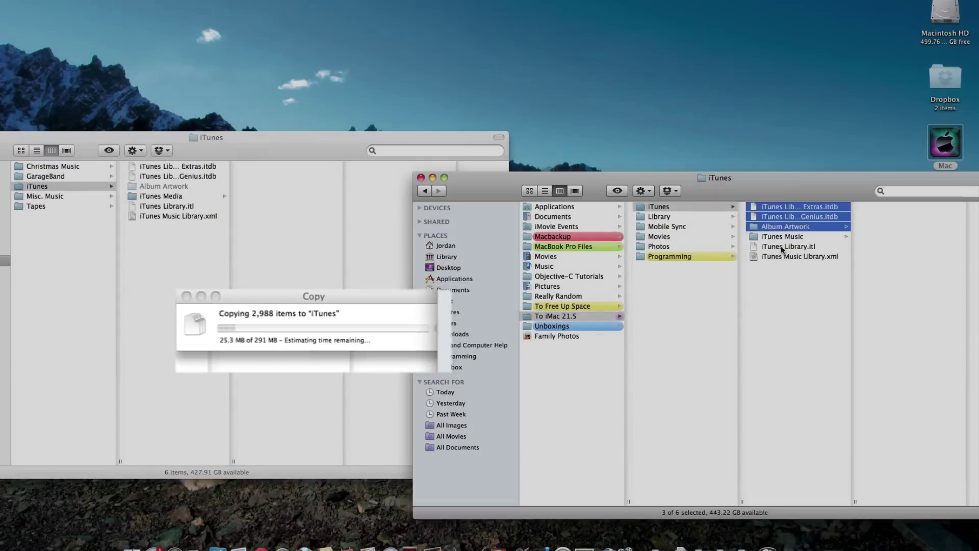
- Copy iTunes Library.itl and iTunes Music Library.xml from the Mac drive into the local iTunes folder, replacing both existing files
left_click(788, 247)
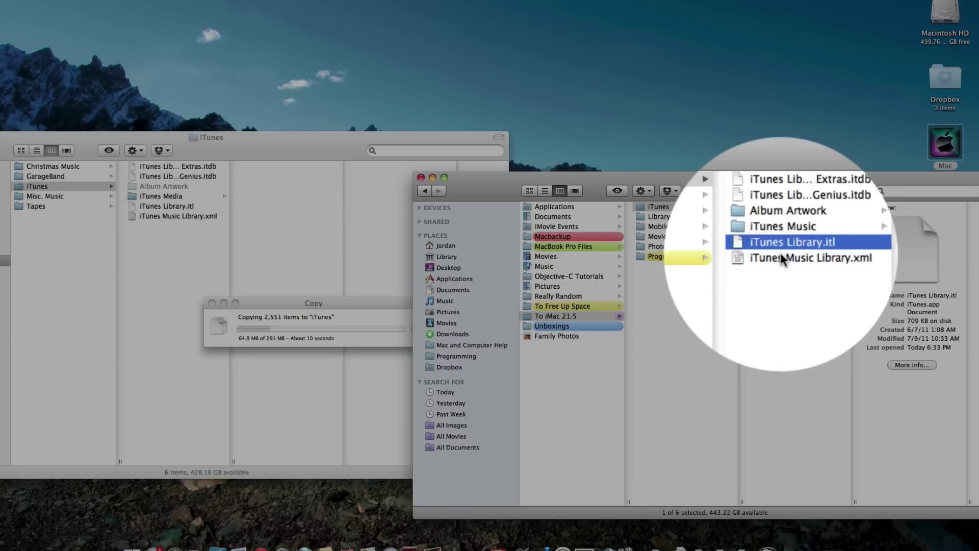
left_click(781, 258, "shift")
left_click_drag(781, 258, 214, 269)
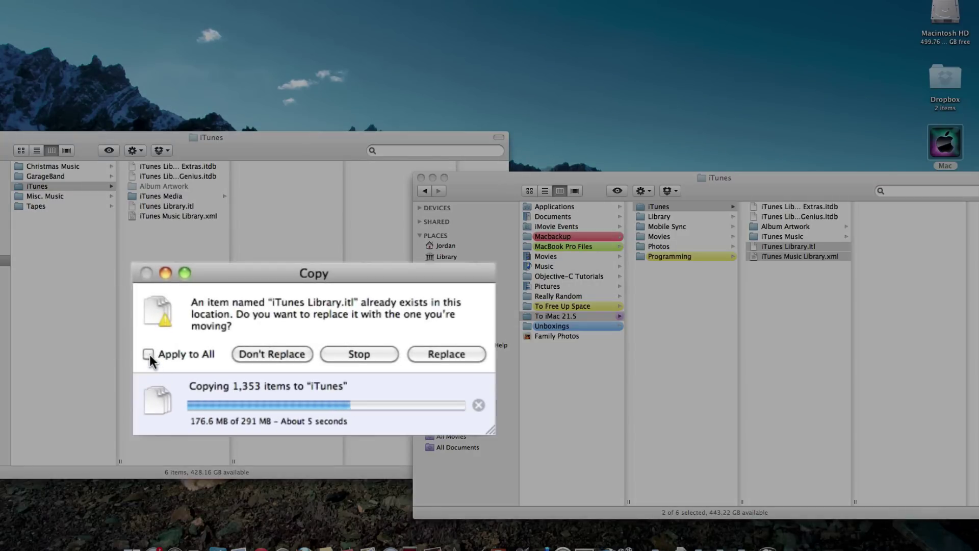
left_click(148, 354)
left_click(454, 354)
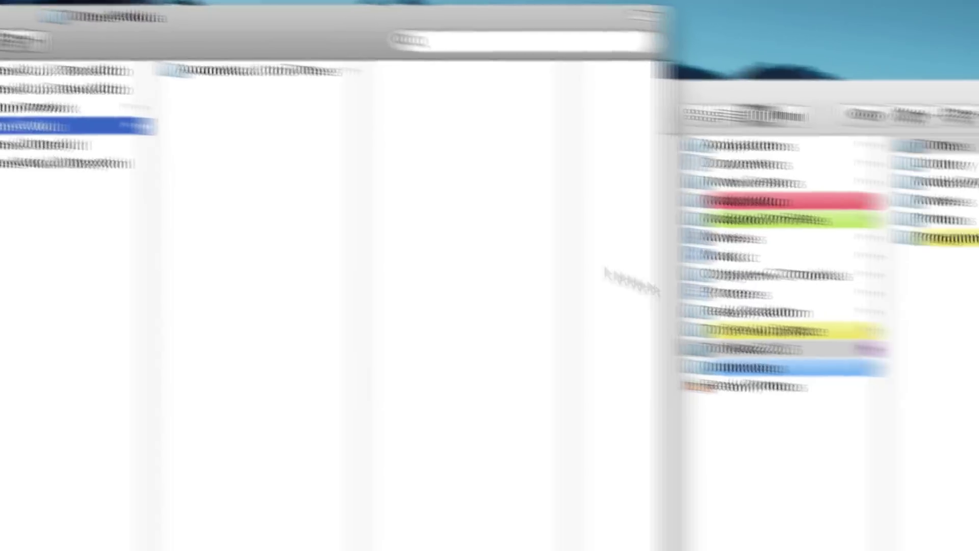
- Copy all subfolders of the drive's iTunes Music folder into the local iTunes Media folder, replacing the existing Automatically Add to iTunes folder
left_click(625, 291)
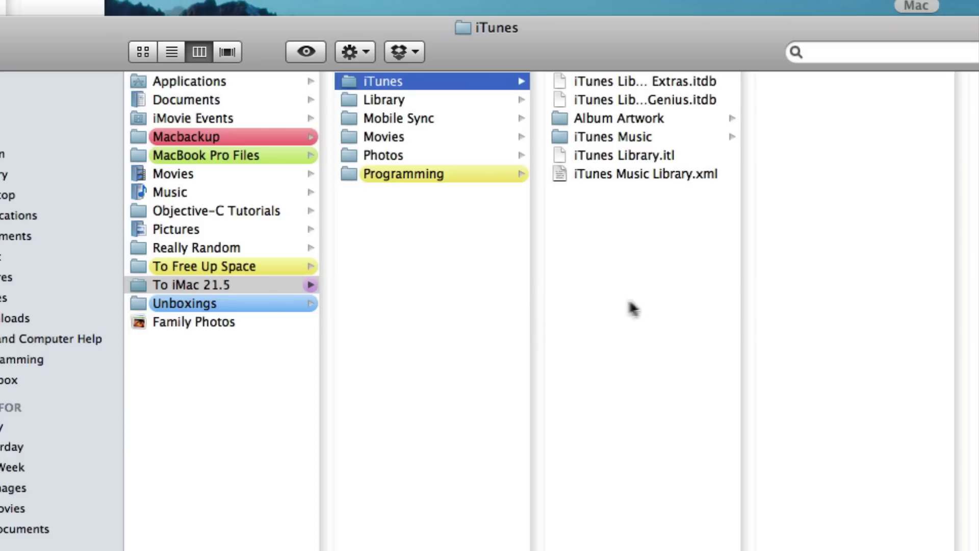
left_click(599, 136)
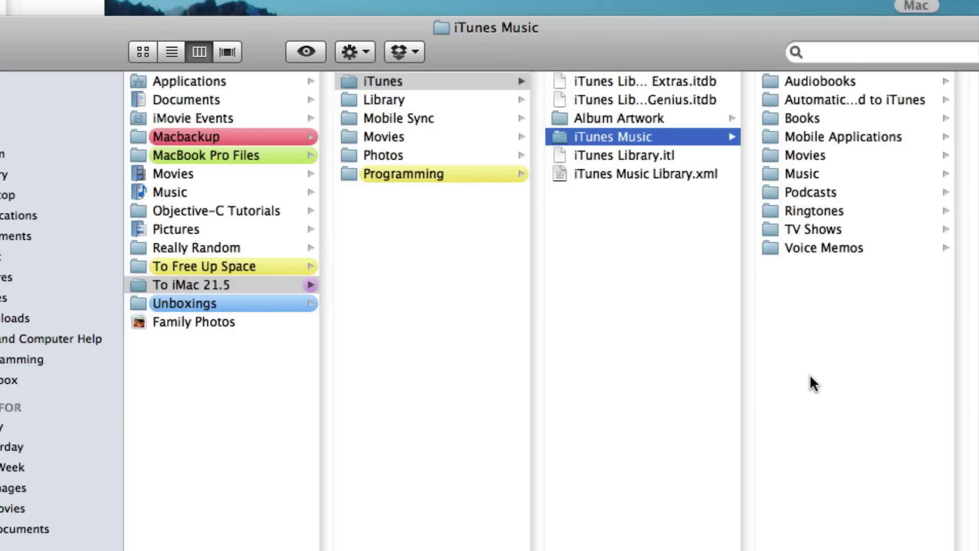
left_click_drag(841, 381, 0, 133)
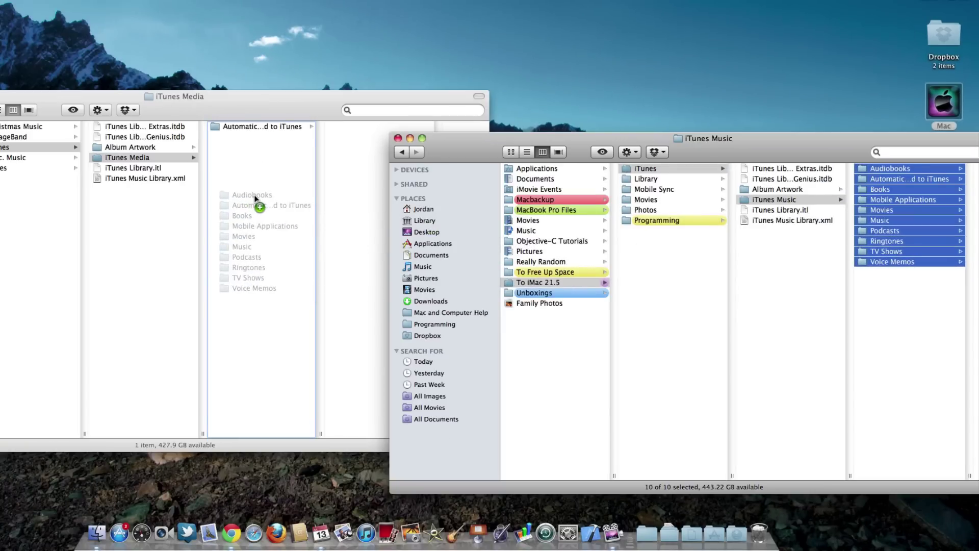
left_click_drag(255, 196, 259, 196)
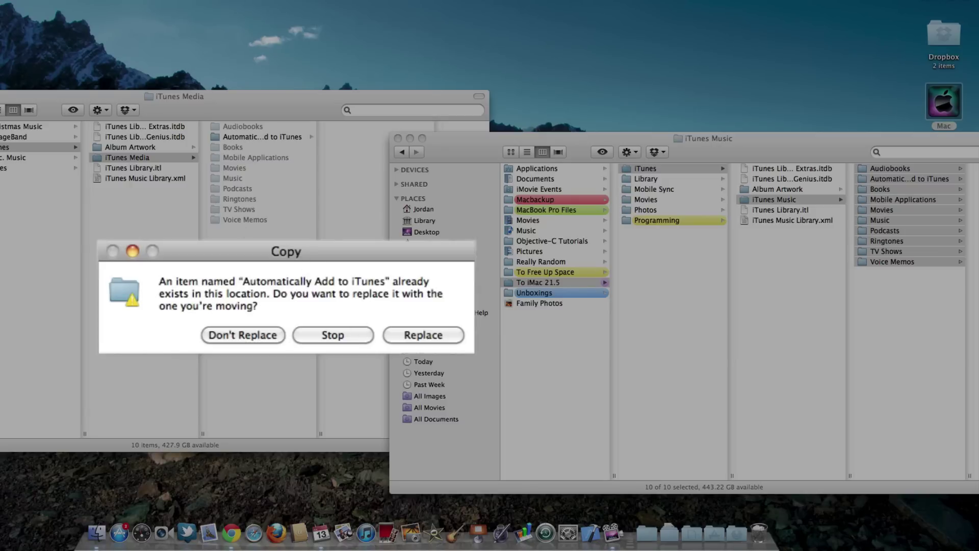
left_click(436, 337)
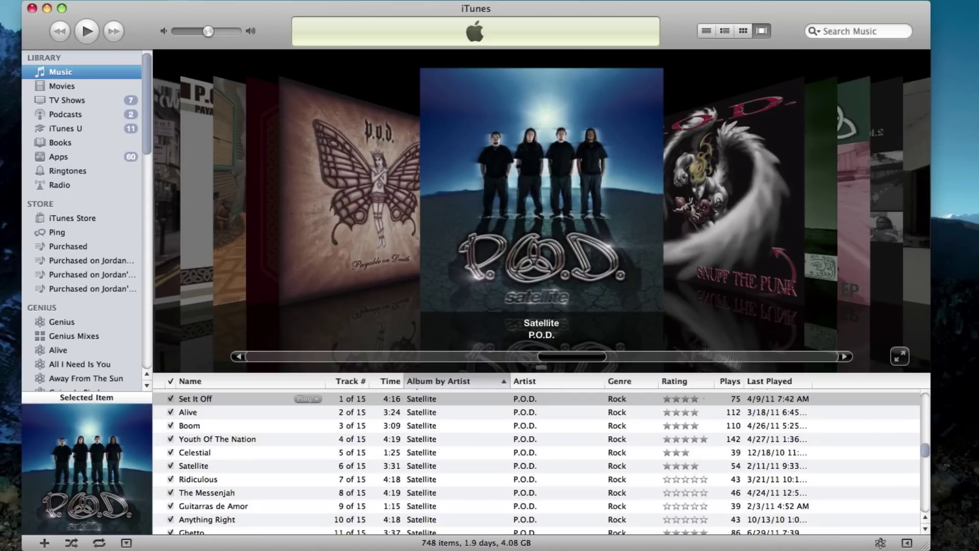
- Check the transferred Movies, TV Shows and Apps in the iTunes library
left_click(74, 88)
left_click(75, 100)
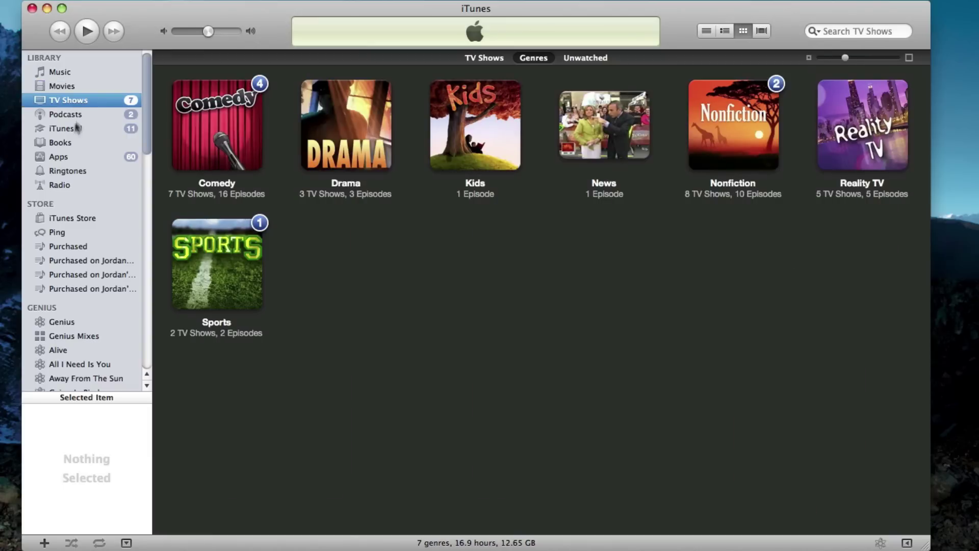
left_click(63, 158)
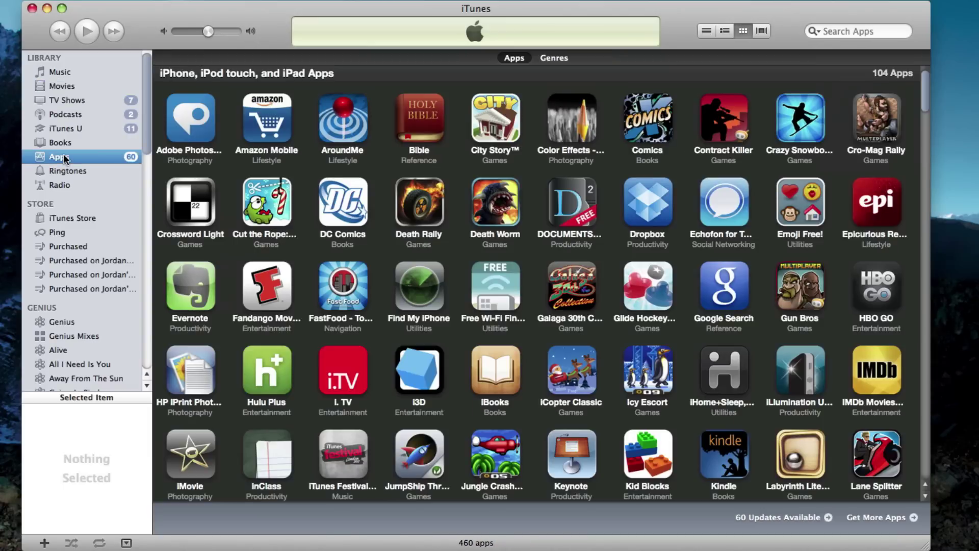